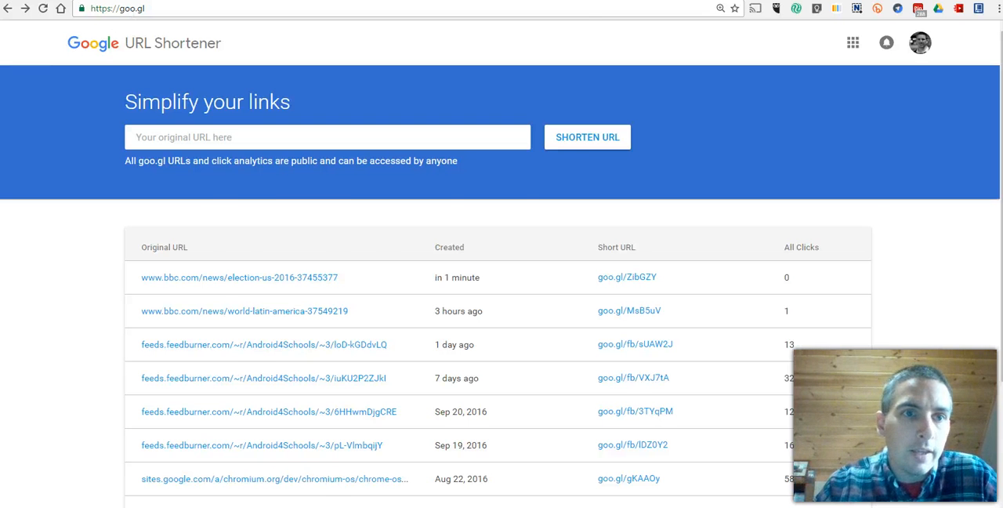
Paste the BBC US election article URL into the goo.gl long-link field for shortening.
{"action": "left_click", "coordinate": [198, 10]}
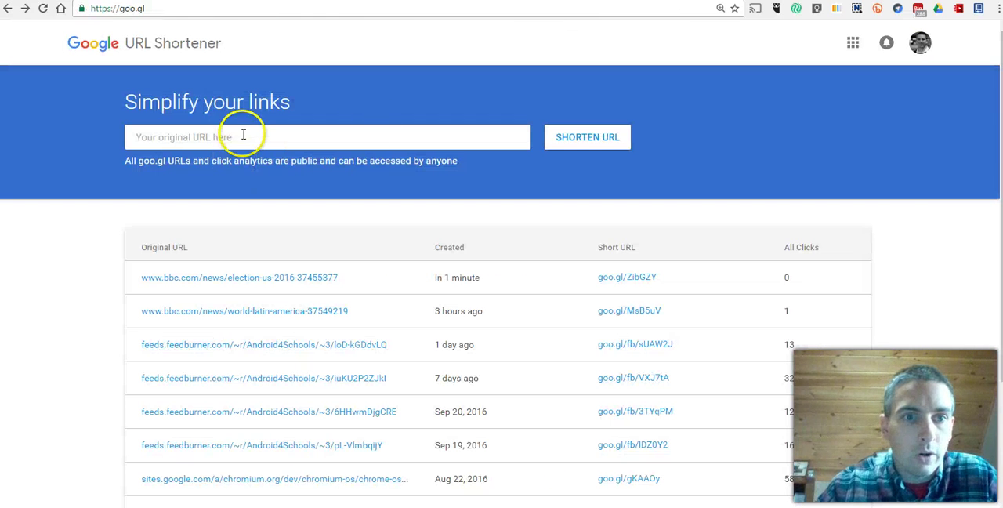
{"action": "left_click", "coordinate": [243, 133]}
{"action": "key", "text": "ctrl+v"}
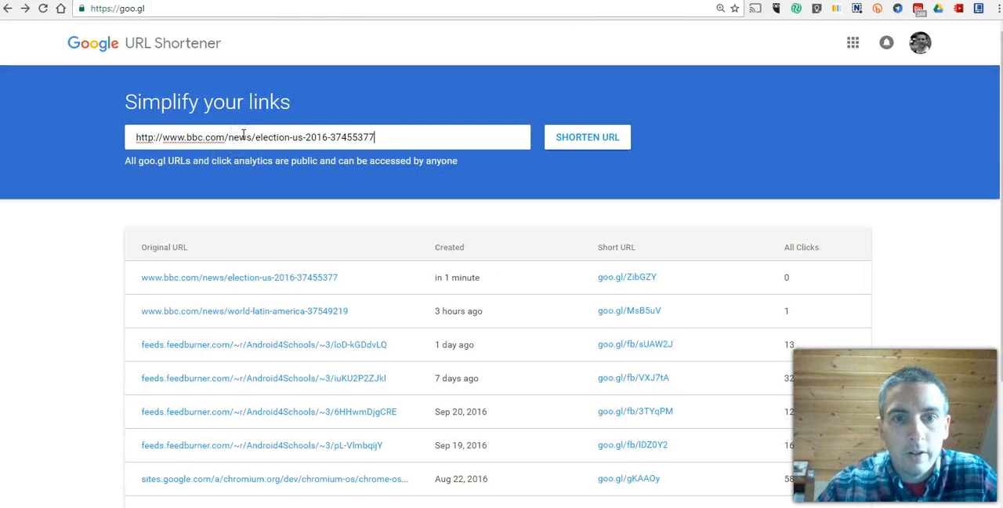
{"action": "left_click", "coordinate": [596, 139]}
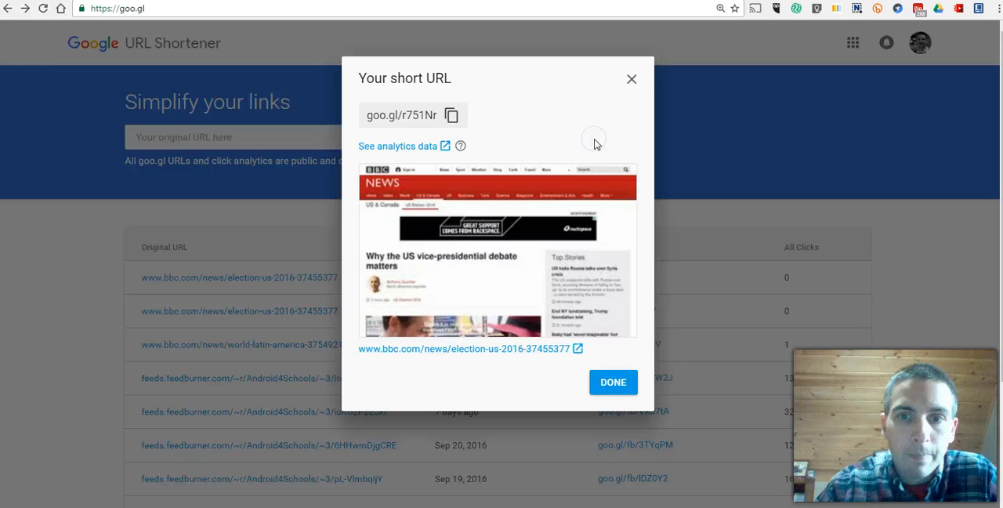
{"action": "left_click", "coordinate": [413, 116]}
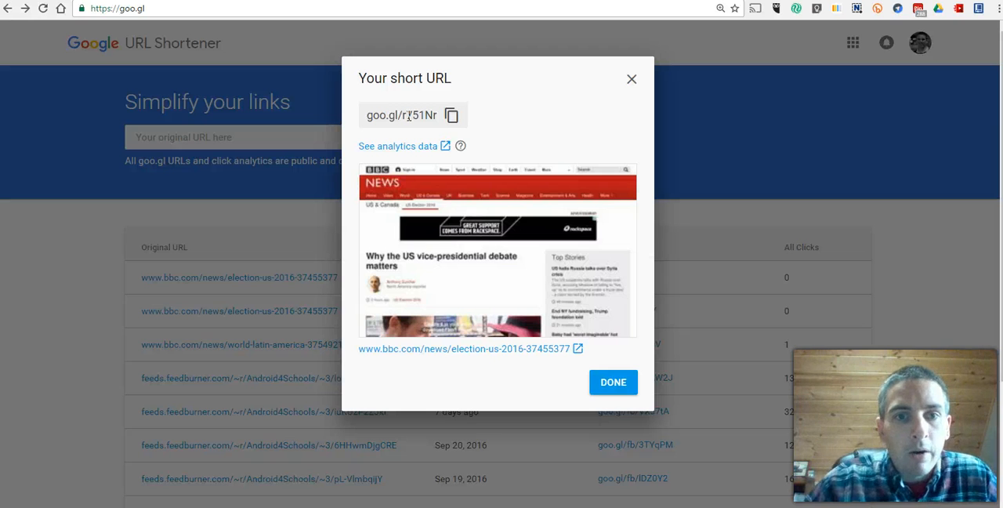
View the Total Clicks analytics for goo.gl/r751Nr and head back toward the link list.
{"action": "left_click", "coordinate": [410, 146]}
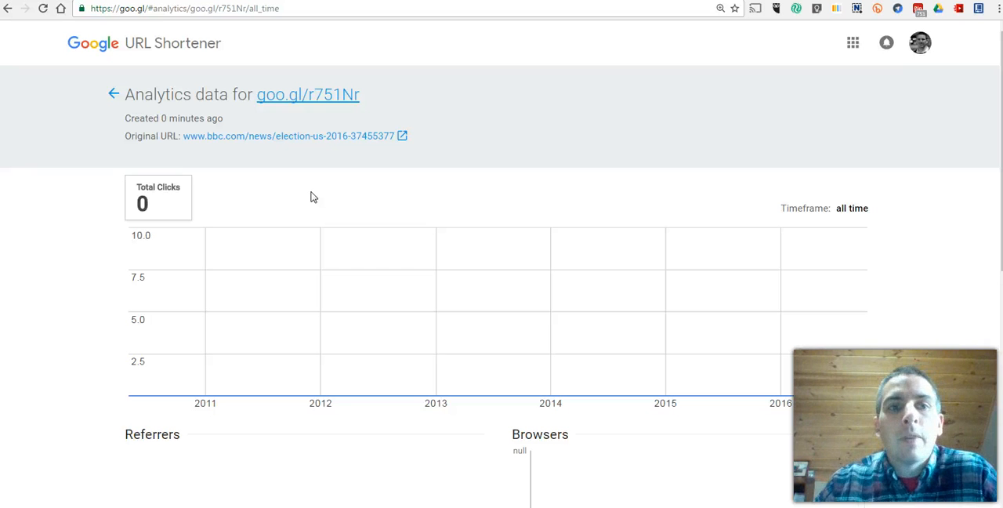
{"action": "left_click", "coordinate": [246, 176]}
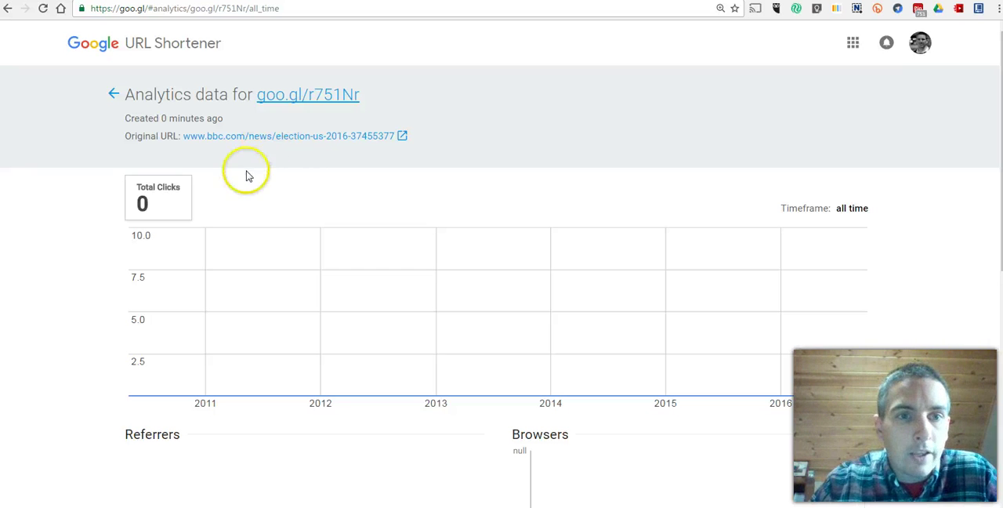
Show the QR code for goo.gl/r751Nr from its row's options menu.
{"action": "left_click", "coordinate": [114, 95]}
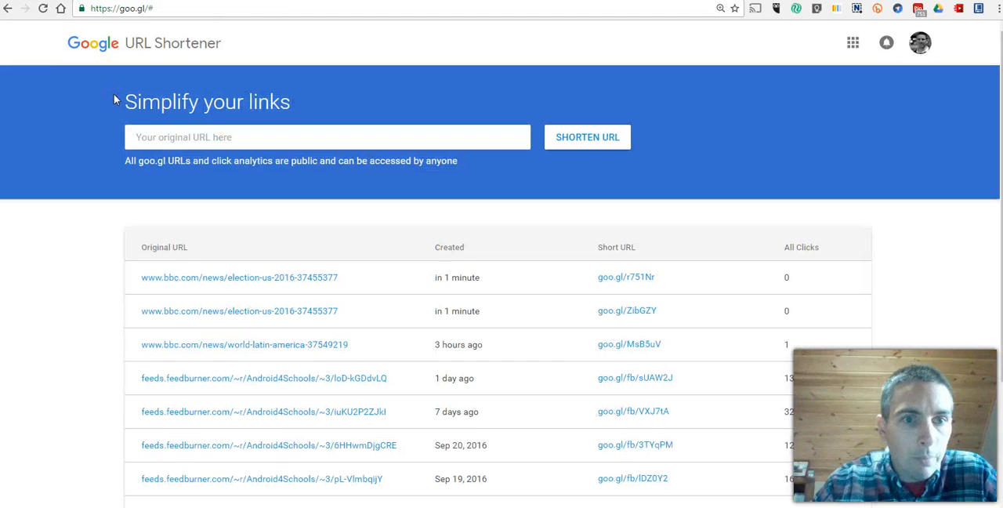
{"action": "left_click", "coordinate": [852, 282]}
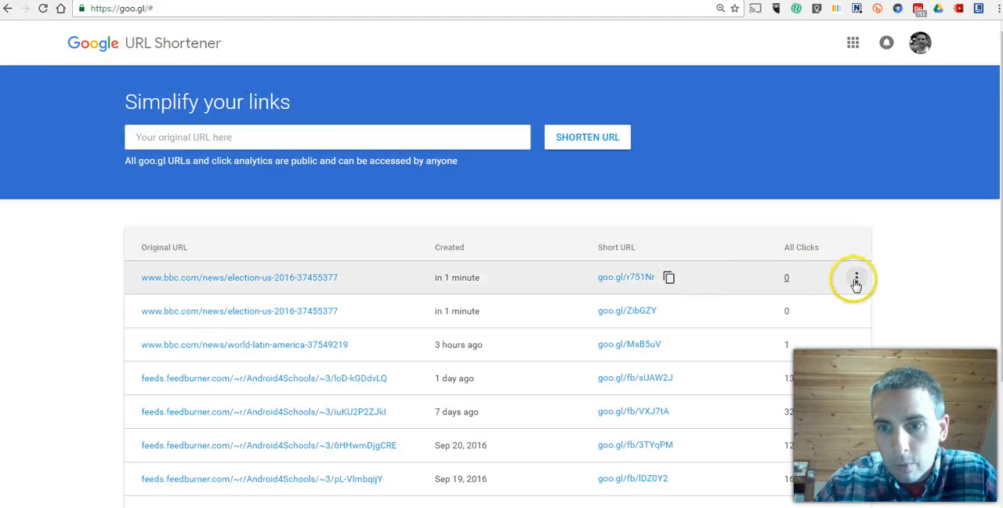
{"action": "left_click", "coordinate": [855, 281]}
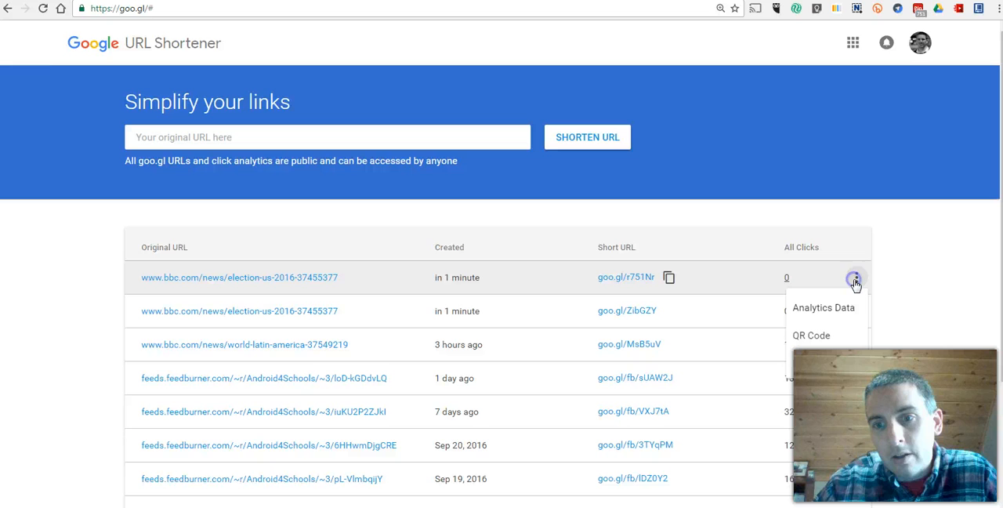
{"action": "left_click", "coordinate": [820, 334]}
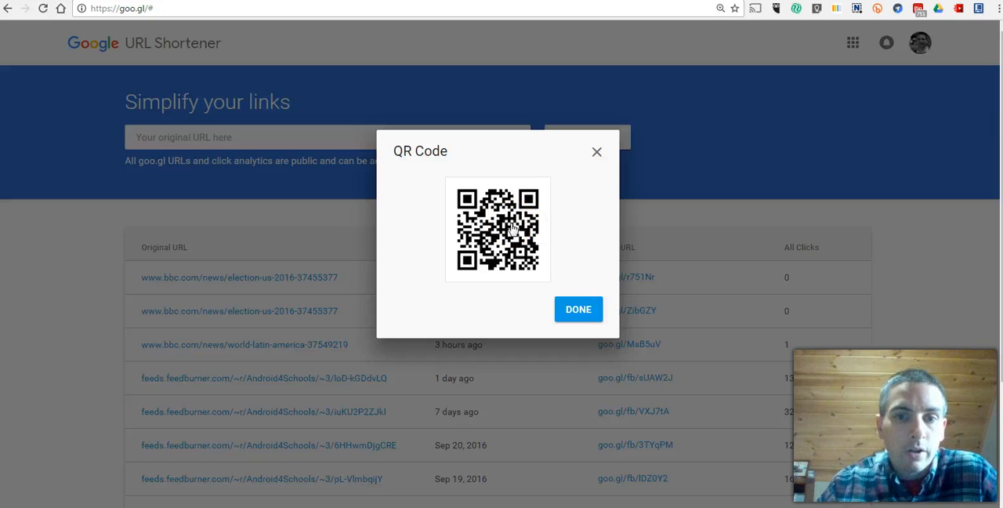
Save the goo.gl/r751Nr QR code image to the Desktop as a PNG file.
{"action": "right_click", "coordinate": [511, 226]}
{"action": "left_click", "coordinate": [580, 317]}
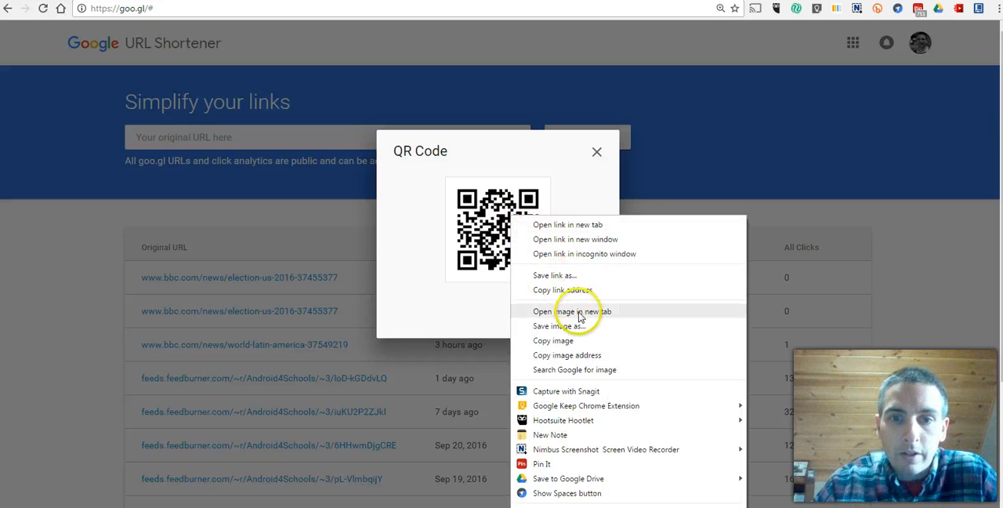
{"action": "left_click", "coordinate": [579, 326]}
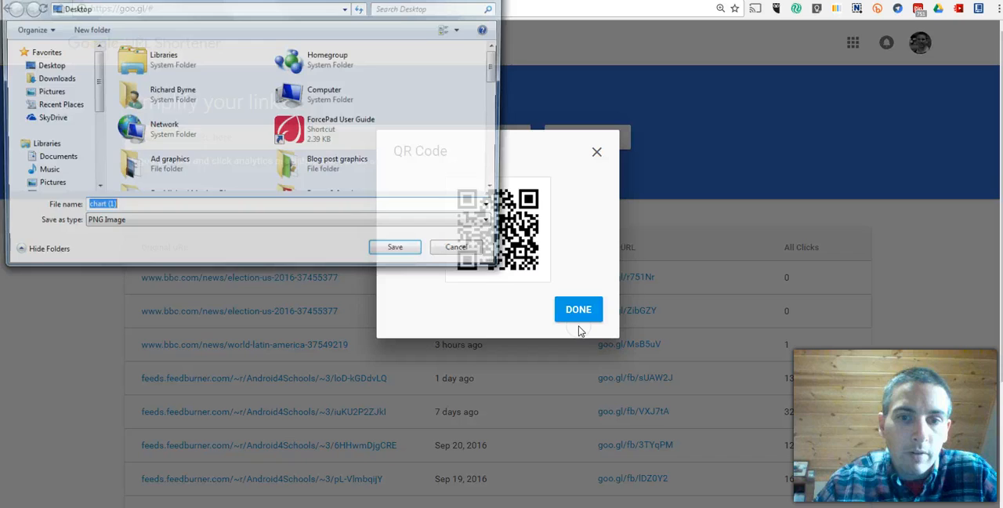
{"action": "type", "text": "Q"}
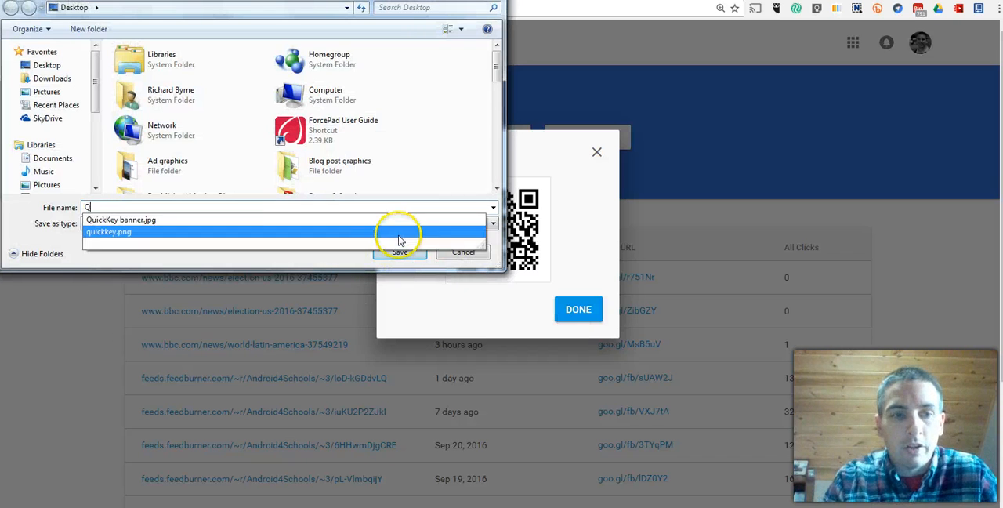
{"action": "type", "text": "R for New"}
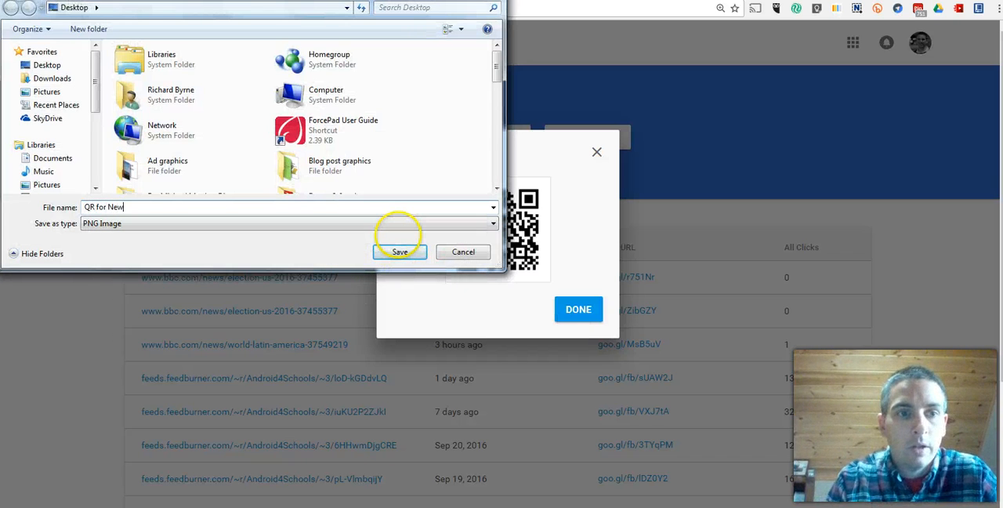
{"action": "type", "text": "s Story"}
{"action": "left_click", "coordinate": [399, 248]}
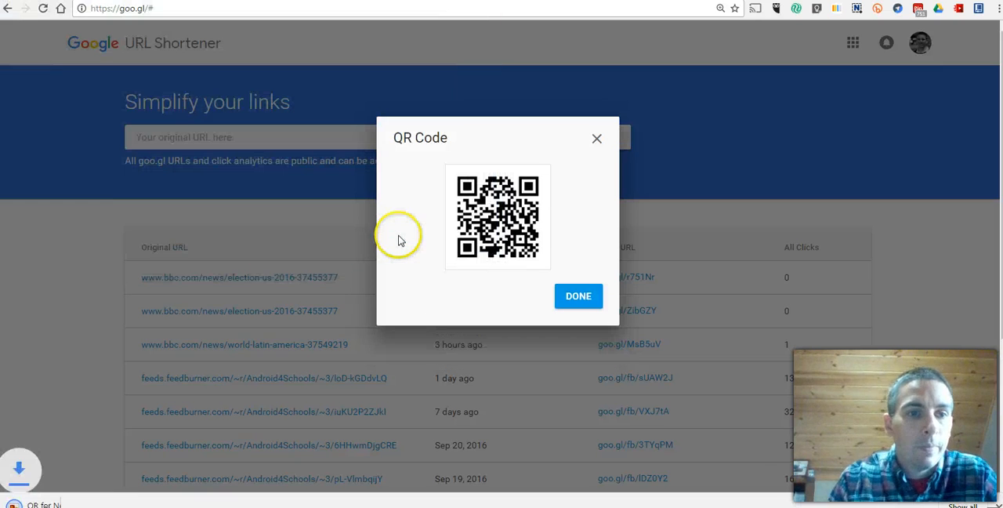